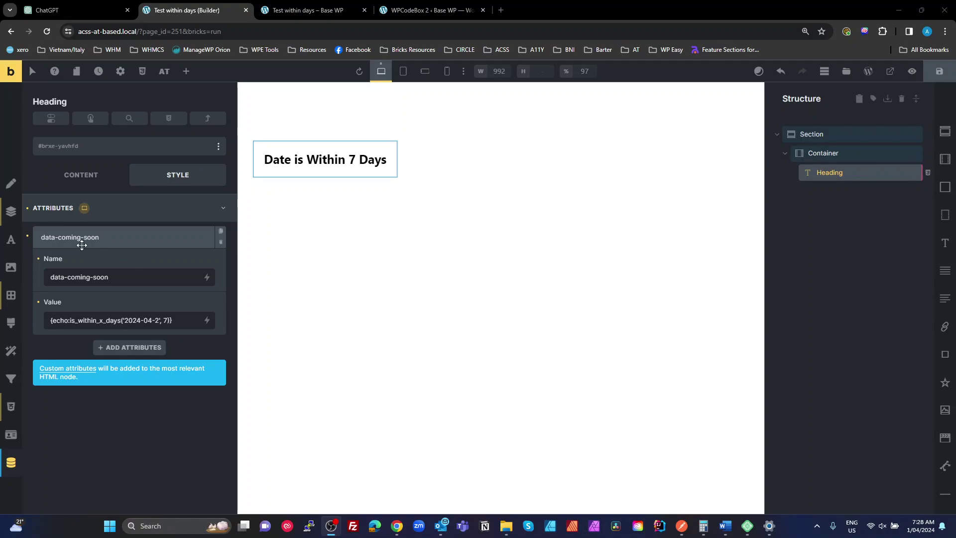
# - Point out the data-coming-soon attribute name, the is_within_x_days function and the date's year and month
pyautogui.moveTo(119, 277); pyautogui.dragTo(21, 284)
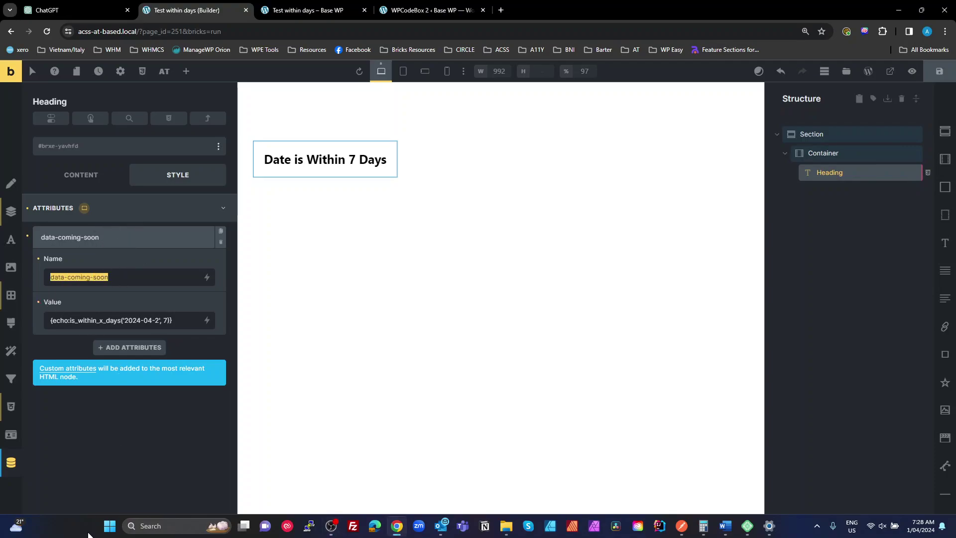
pyautogui.click(60, 321)
pyautogui.doubleClick(84, 320)
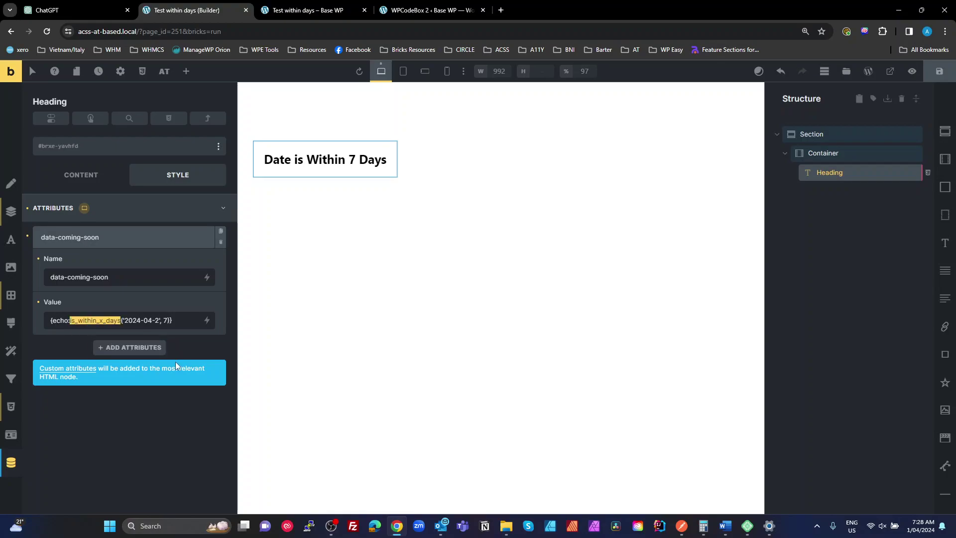
pyautogui.click(158, 320)
pyautogui.doubleClick(133, 320)
pyautogui.doubleClick(148, 320)
pyautogui.click(155, 320)
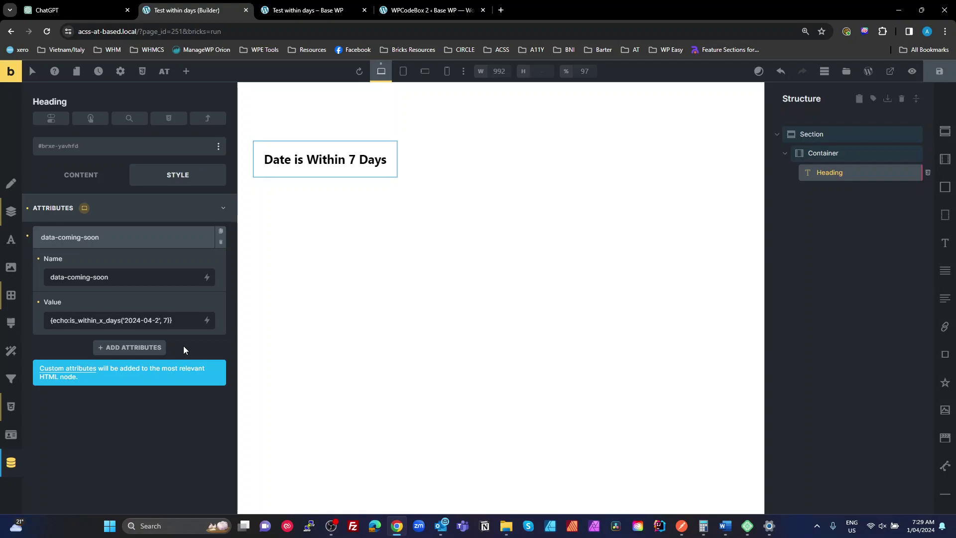
# - Highlight is_within_x_days and select the date argument in the attribute Value field
pyautogui.doubleClick(110, 321)
pyautogui.moveTo(160, 320); pyautogui.dragTo(121, 320)
pyautogui.click(160, 320)
pyautogui.moveTo(160, 320); pyautogui.dragTo(128, 320)
# - Save the page and reload its front-end view to see the green-bordered heading
pyautogui.click(939, 71)
pyautogui.click(306, 10)
pyautogui.hotkey('ctrl', 'r')
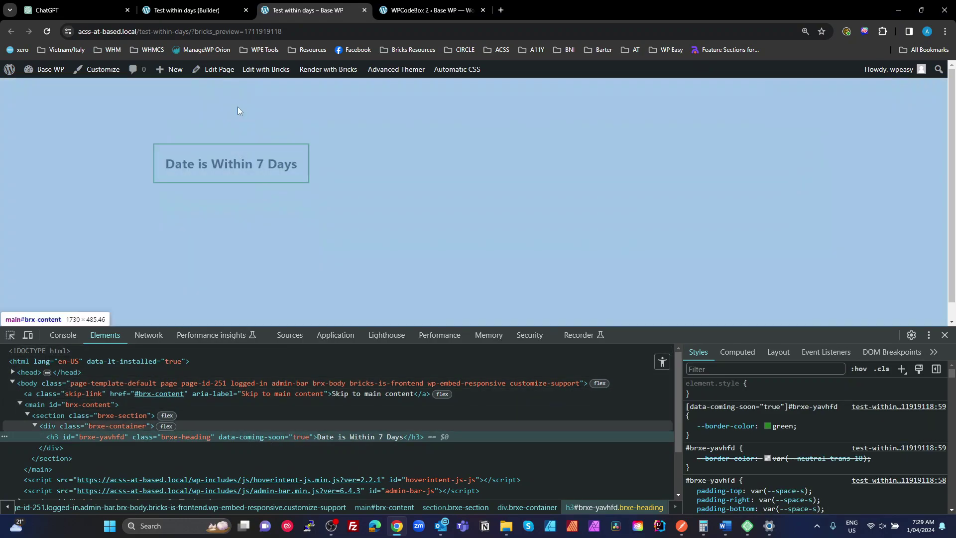
# - Change the heading's date to 2024-04-12 and save, so the front end renders data-coming-soon="false"
pyautogui.click(204, 12)
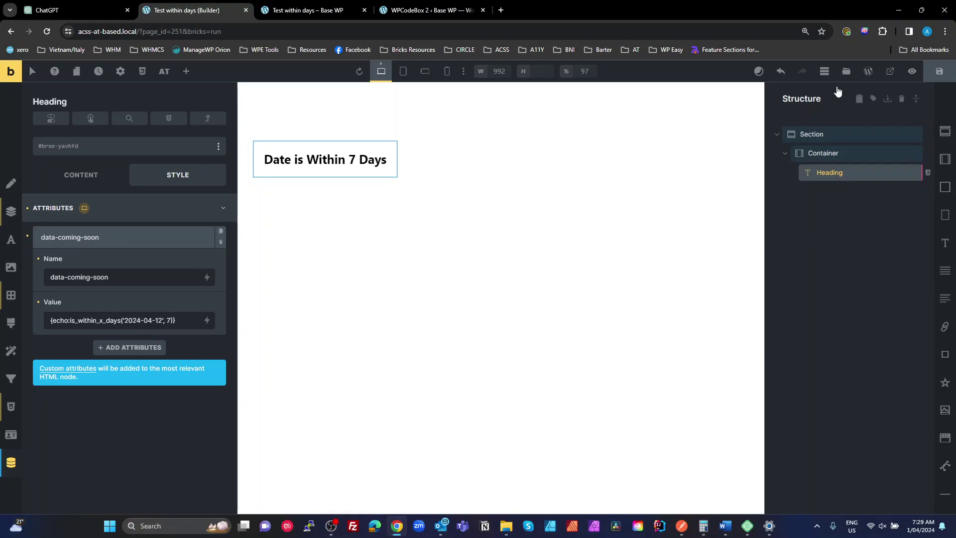
pyautogui.click(939, 71)
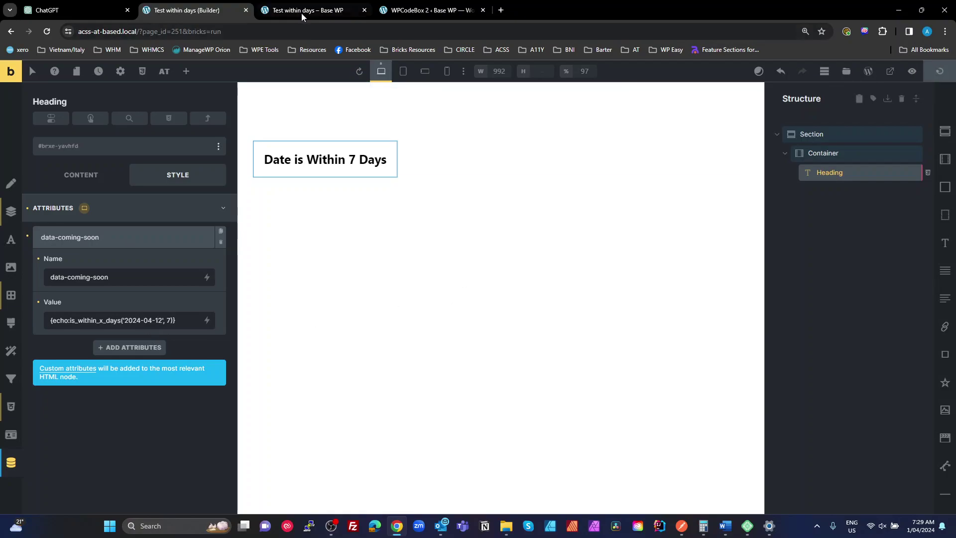
pyautogui.click(301, 13)
pyautogui.press('F5')
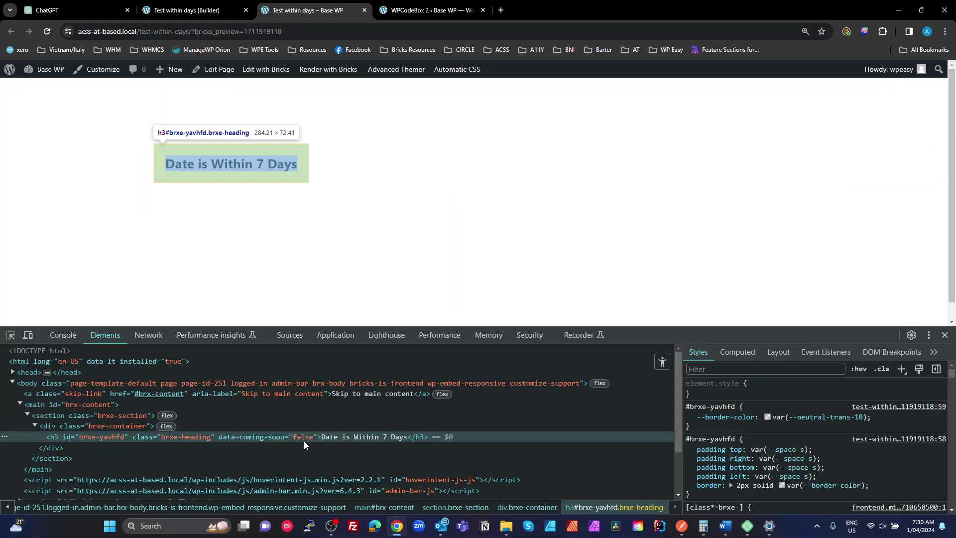
pyautogui.click(199, 10)
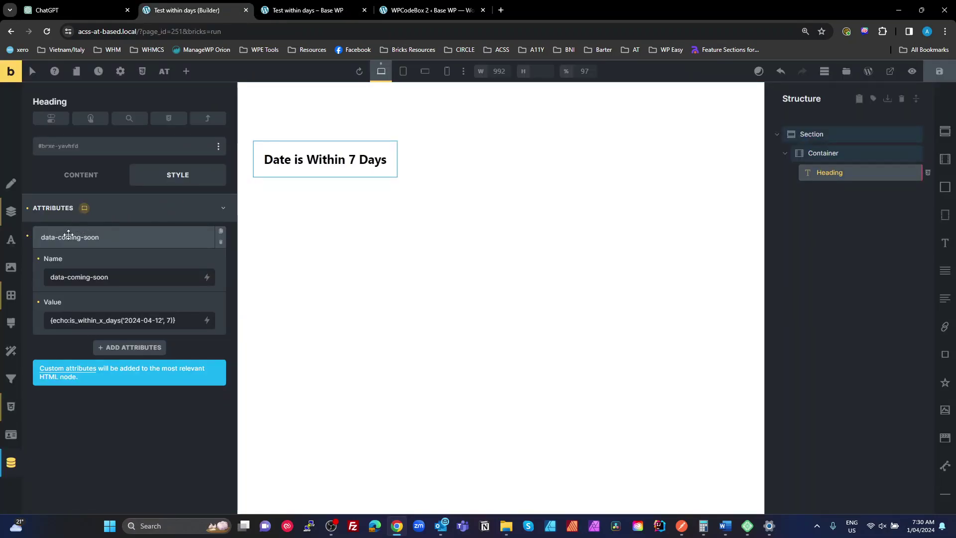
# - Show the heading's custom CSS: the var(--neutral-trans-10) border-color default and the green data-coming-soon override
pyautogui.click(10, 408)
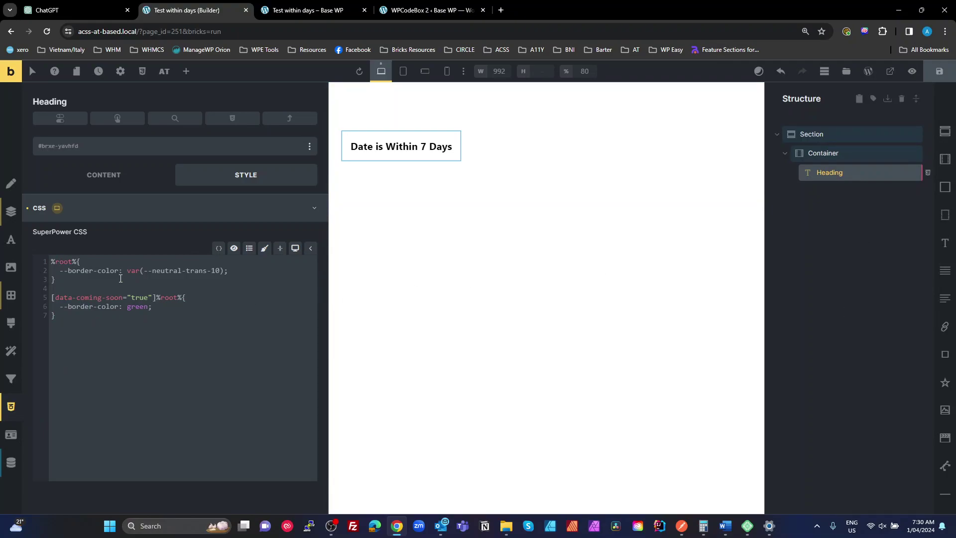
pyautogui.moveTo(119, 271); pyautogui.dragTo(60, 271)
pyautogui.moveTo(225, 271); pyautogui.dragTo(50, 299)
pyautogui.click(73, 310)
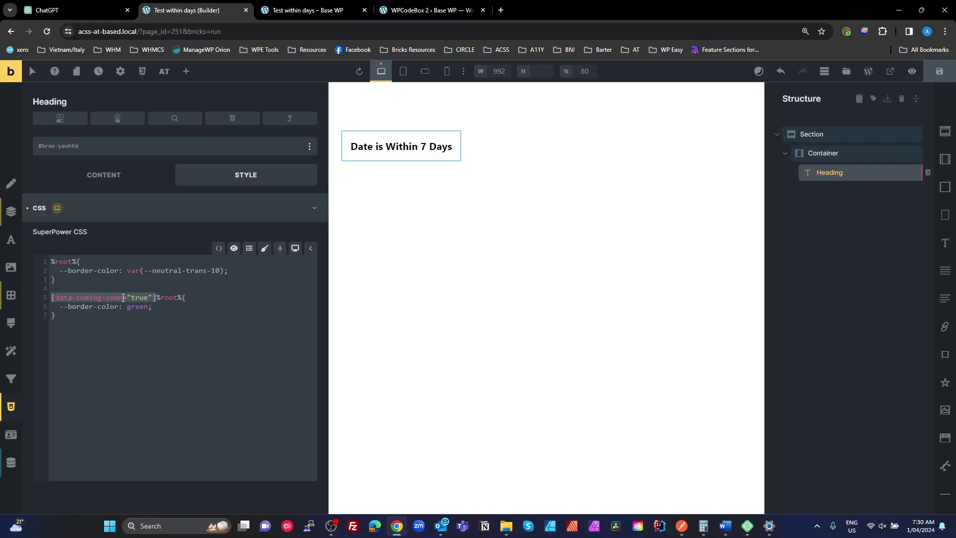
pyautogui.click(173, 299)
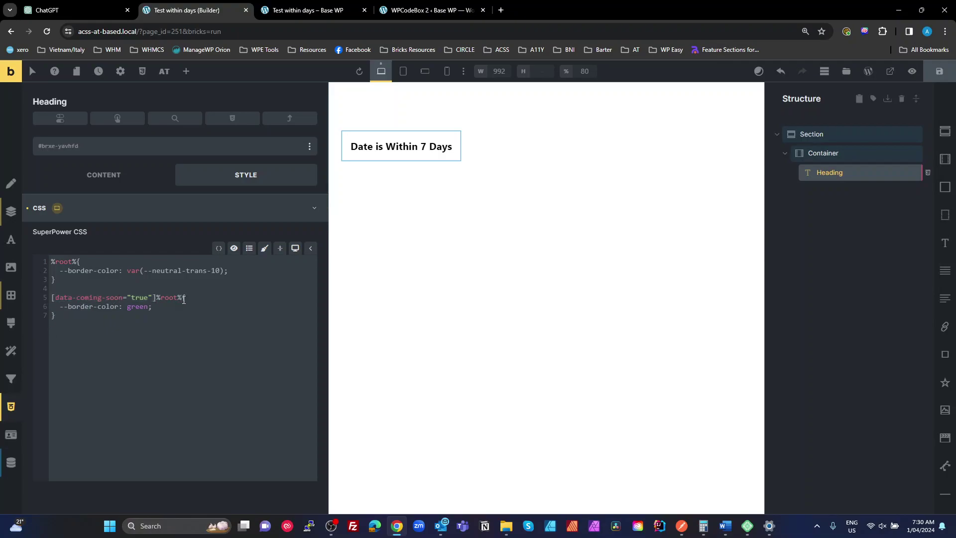
pyautogui.moveTo(187, 298); pyautogui.dragTo(161, 304)
pyautogui.click(162, 305)
pyautogui.click(70, 316)
pyautogui.click(9, 297)
pyautogui.click(218, 234)
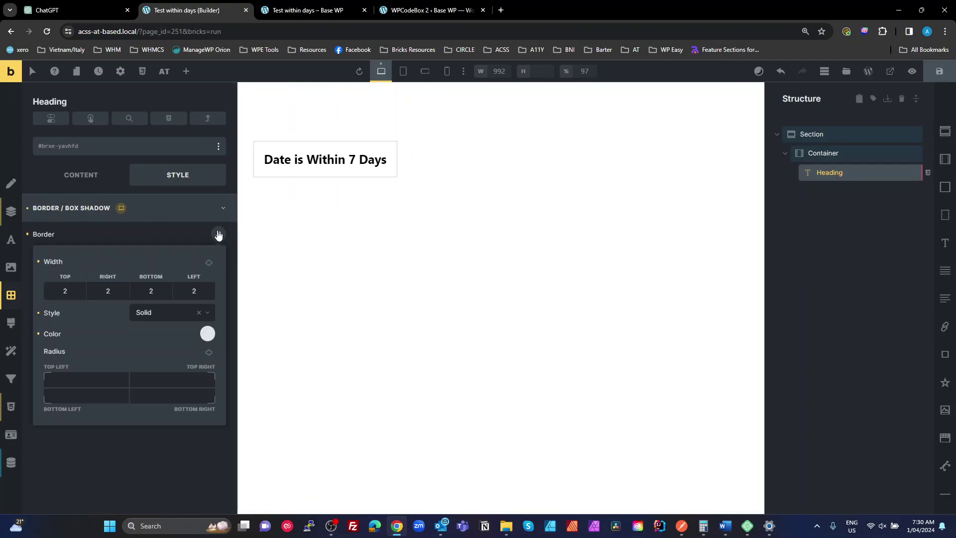
pyautogui.click(207, 334)
pyautogui.scroll(-3, 152, 417)
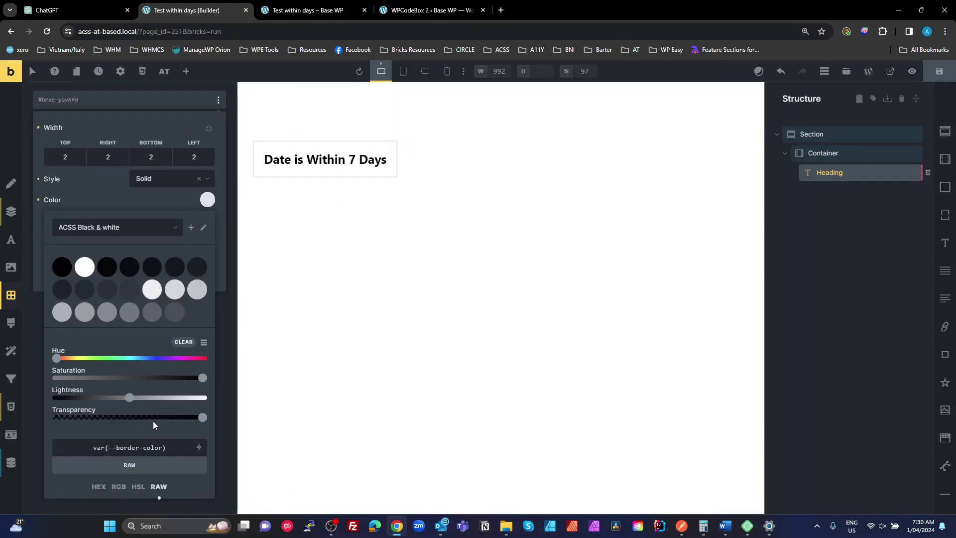
pyautogui.moveTo(94, 447); pyautogui.dragTo(167, 448)
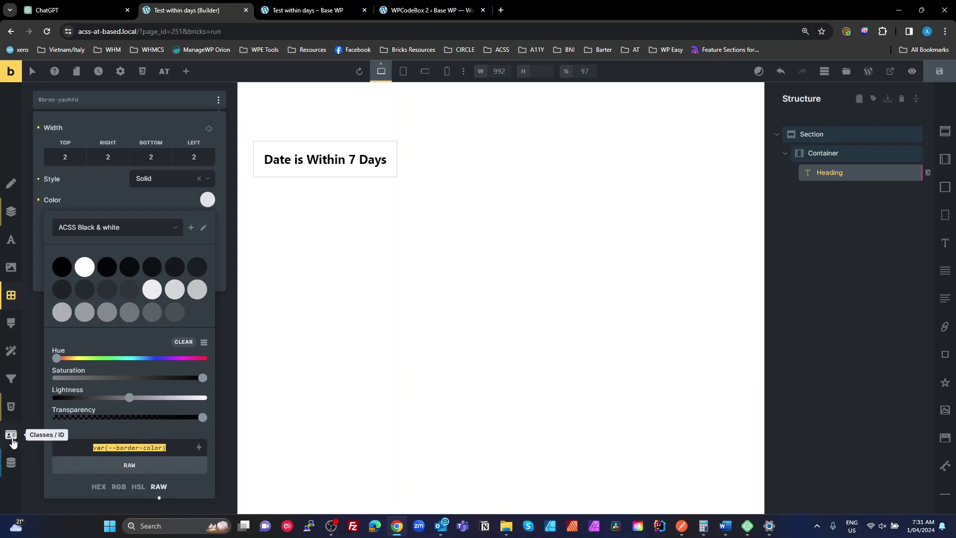
pyautogui.click(11, 406)
pyautogui.click(92, 269)
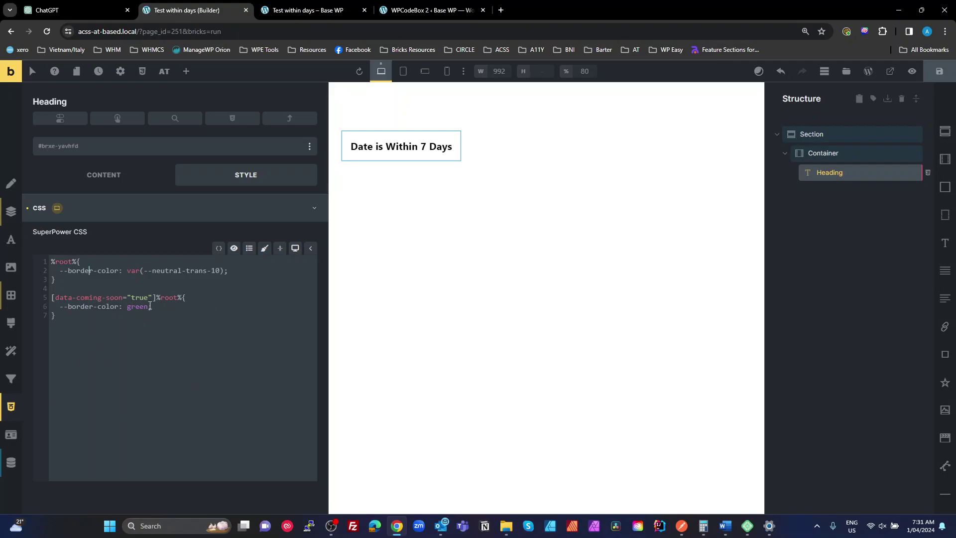
# - Highlight the --border-color property on line 2 of the heading's CSS
pyautogui.moveTo(119, 270); pyautogui.dragTo(51, 270)
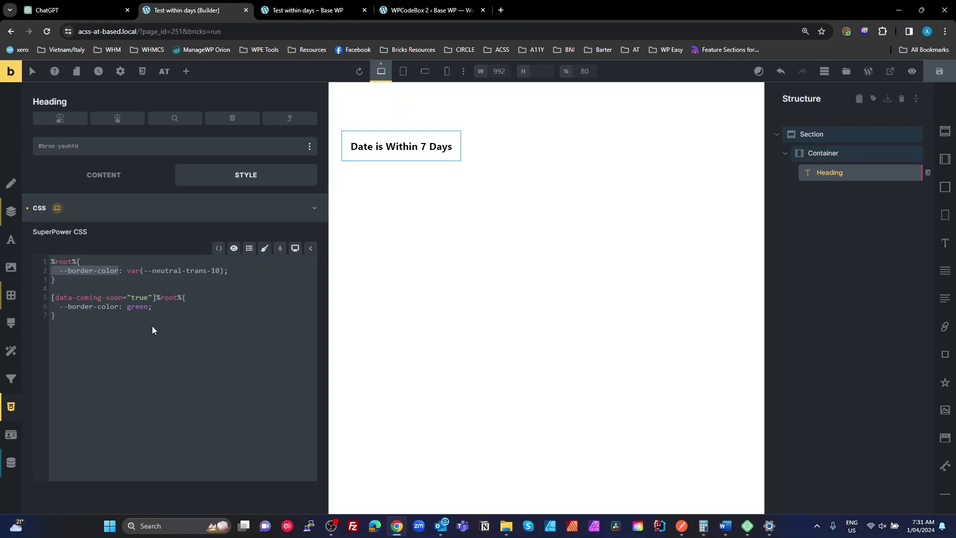
pyautogui.click(57, 279)
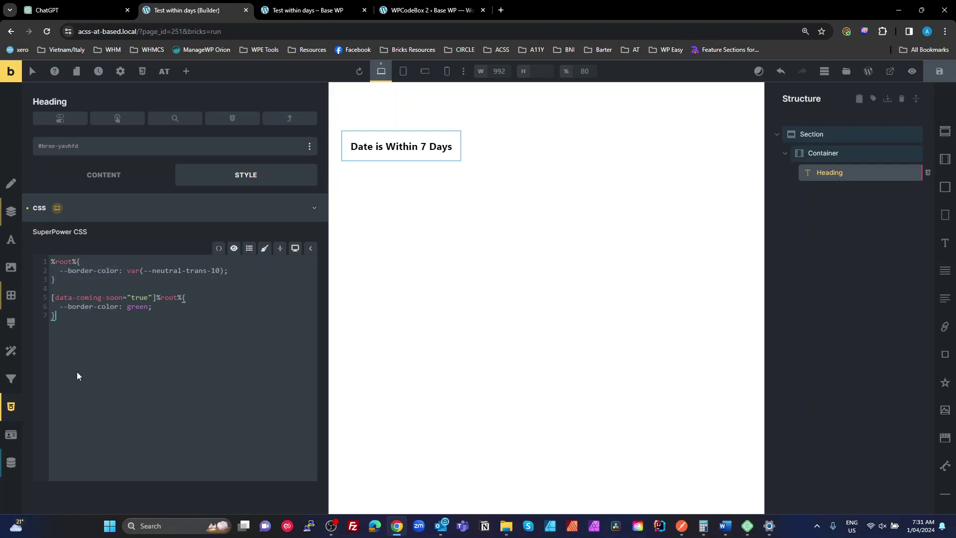
# - Reopen the heading's attributes and highlight is_within_x_days in the data-coming-soon value
pyautogui.click(13, 465)
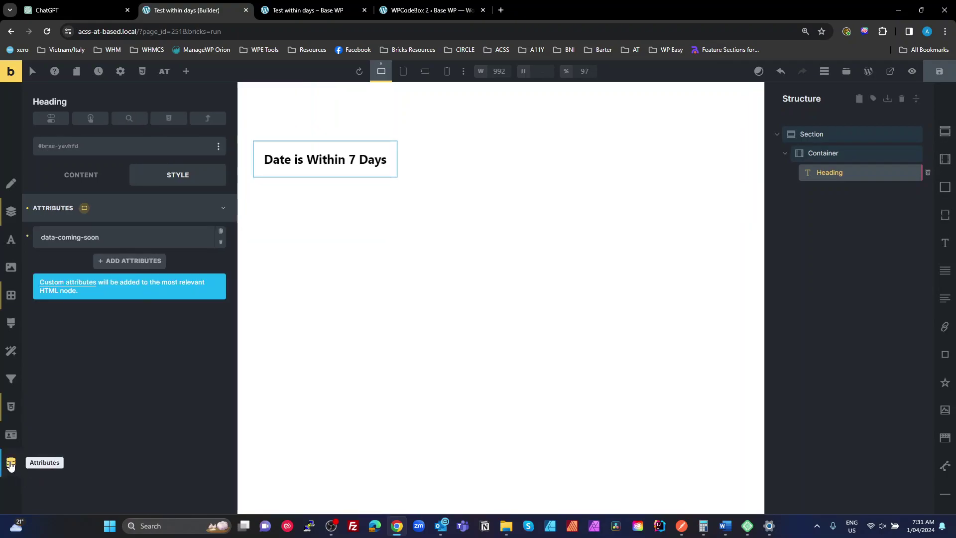
pyautogui.click(117, 236)
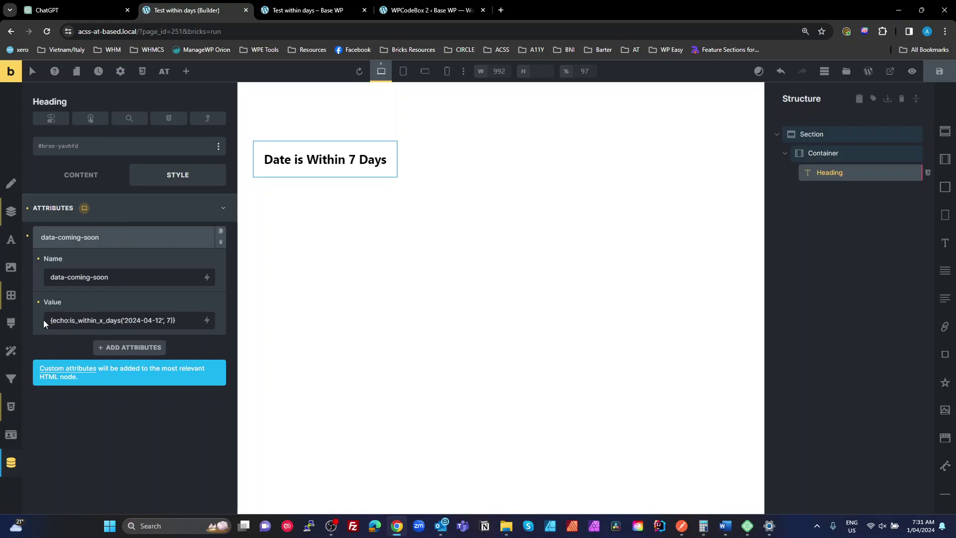
pyautogui.doubleClick(75, 321)
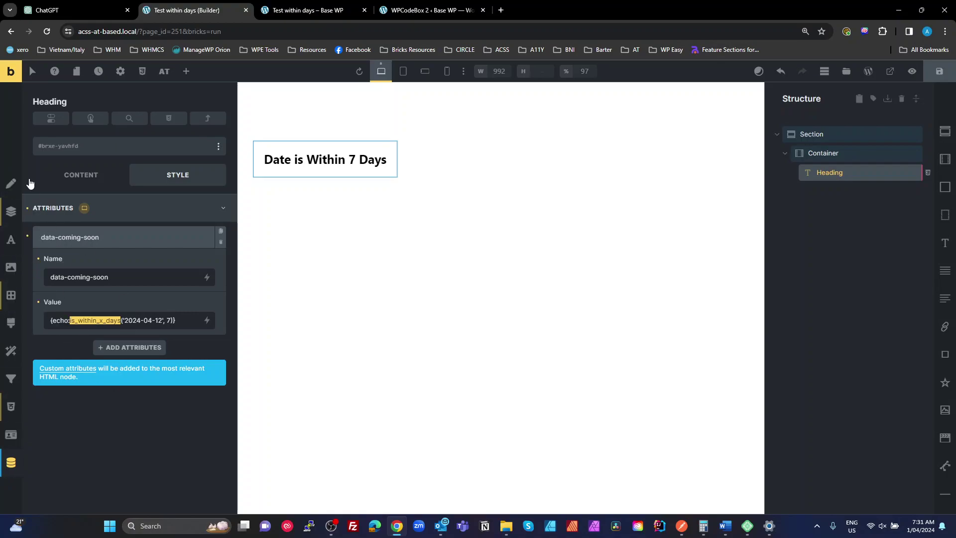
# - Bring up the ChatGPT conversation and scroll back to its beginning
pyautogui.click(85, 7)
pyautogui.scroll(7, 406, 195)
pyautogui.scroll(8, 406, 196)
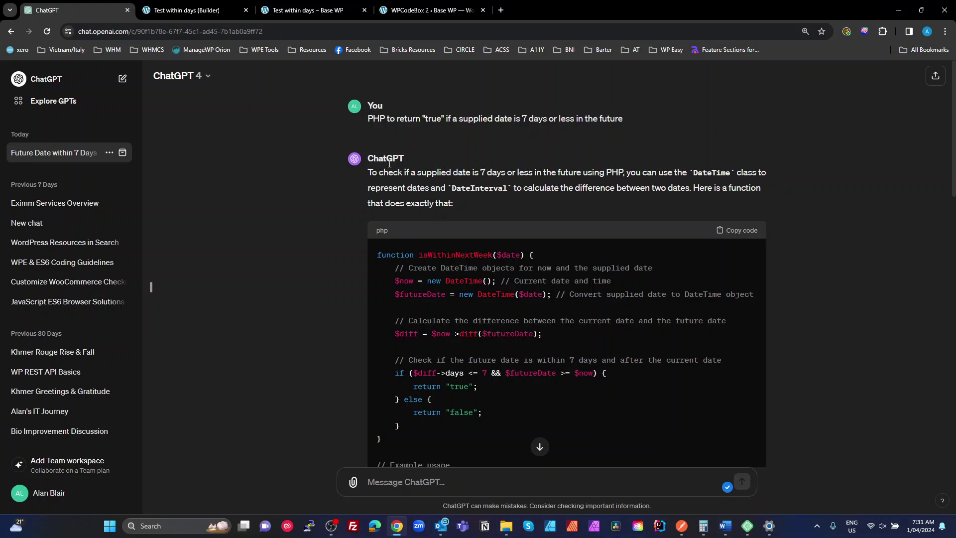
# - Highlight the original 7-day future-date prompt and the isWithinNextWeek function code
pyautogui.moveTo(367, 119); pyautogui.dragTo(663, 117)
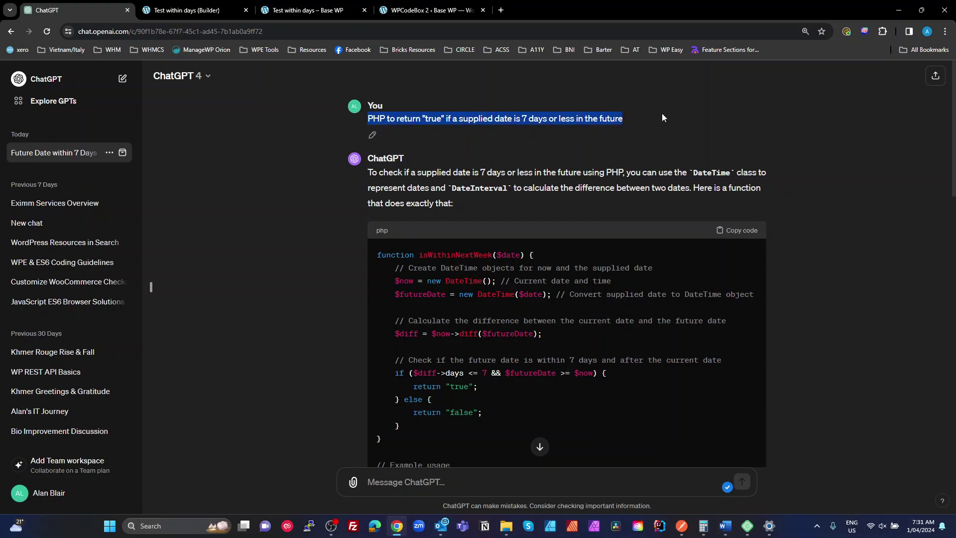
pyautogui.click(544, 120)
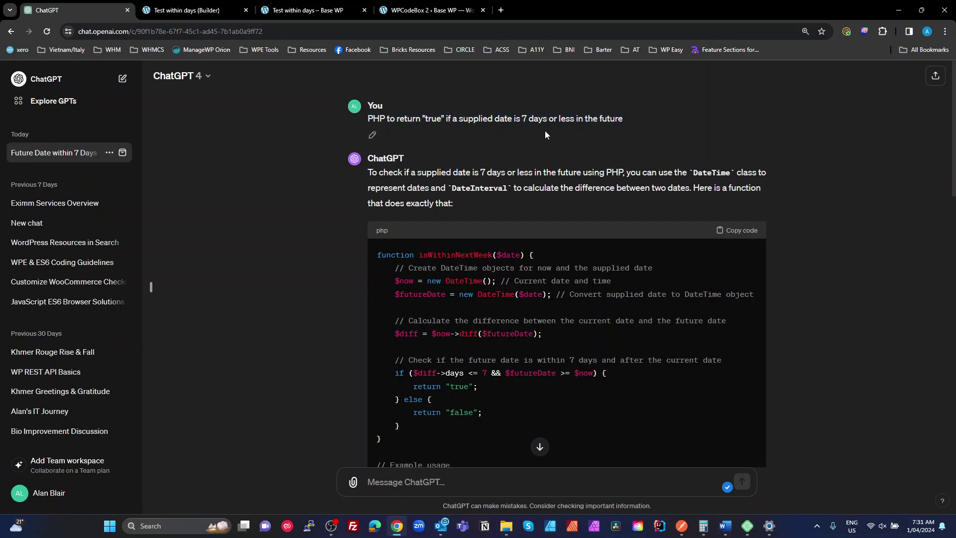
pyautogui.doubleClick(618, 121)
pyautogui.scroll(-2, 560, 174)
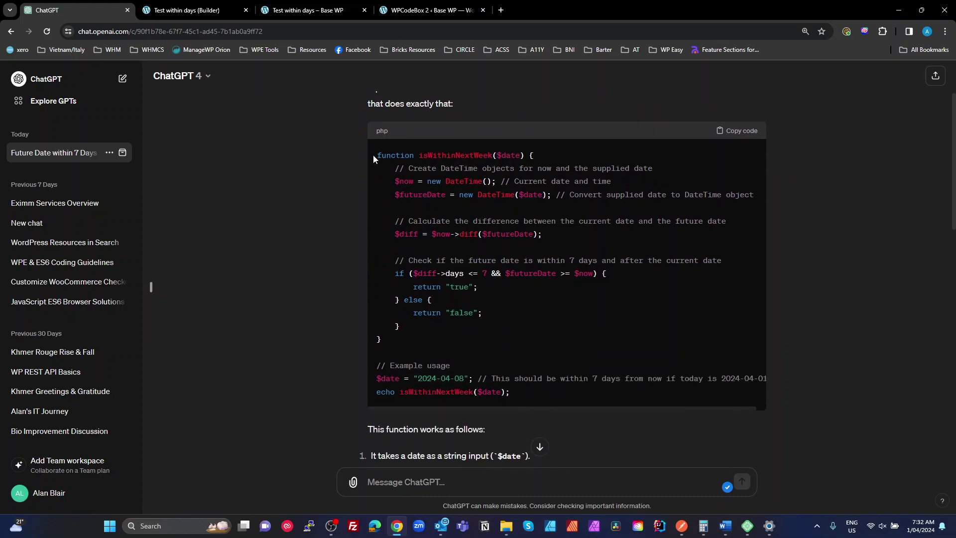
pyautogui.moveTo(375, 156); pyautogui.dragTo(542, 322)
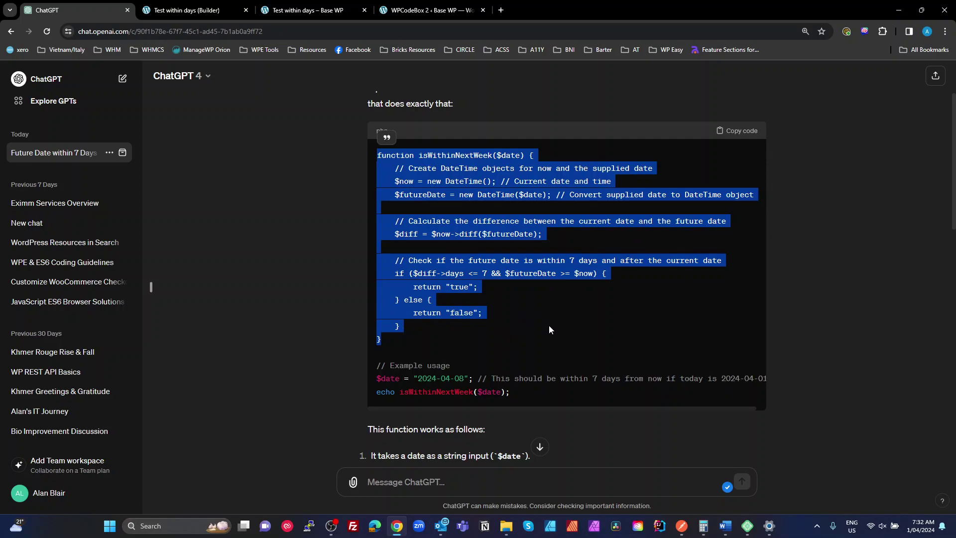
pyautogui.click(564, 342)
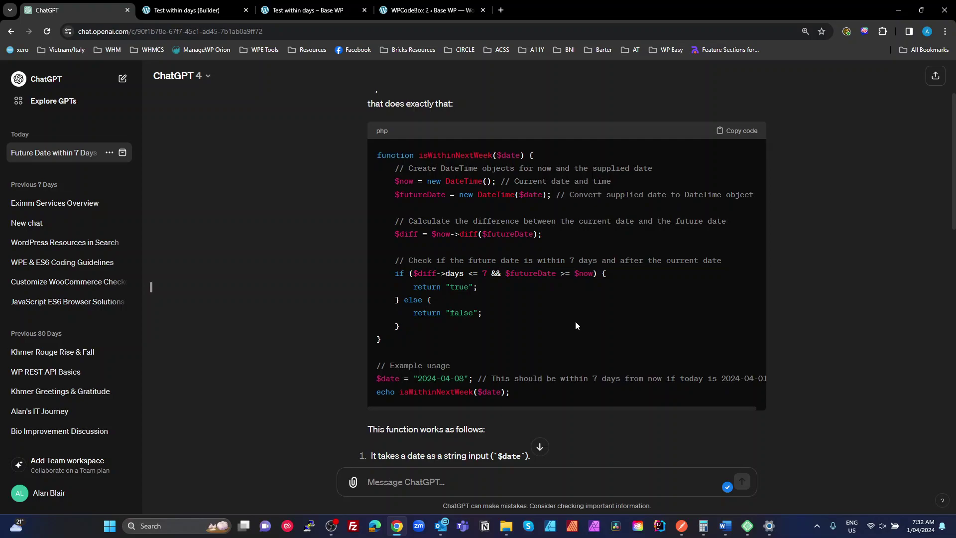
# - Select the revised parameterised is_within_x_days($date, $days) function code from the reply
pyautogui.doubleClick(464, 158)
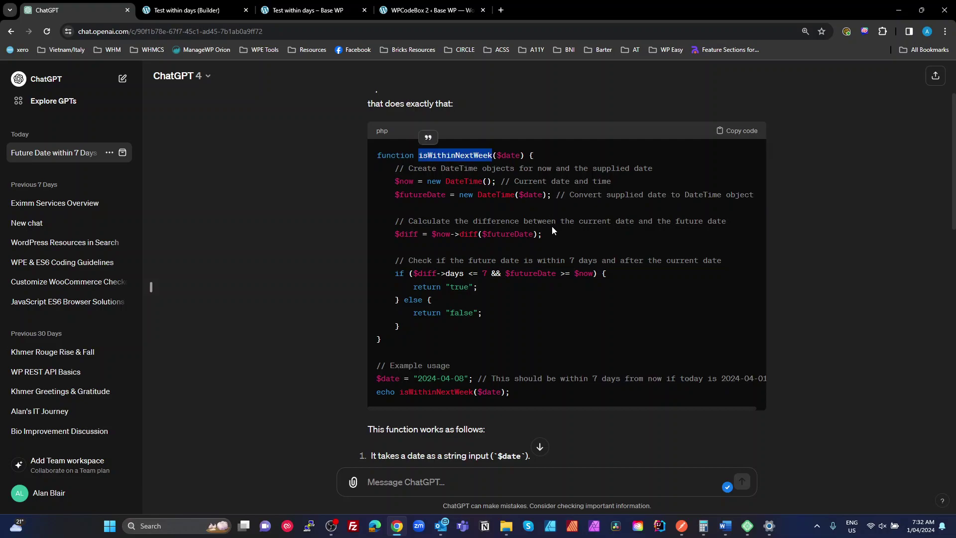
pyautogui.scroll(-3, 551, 231)
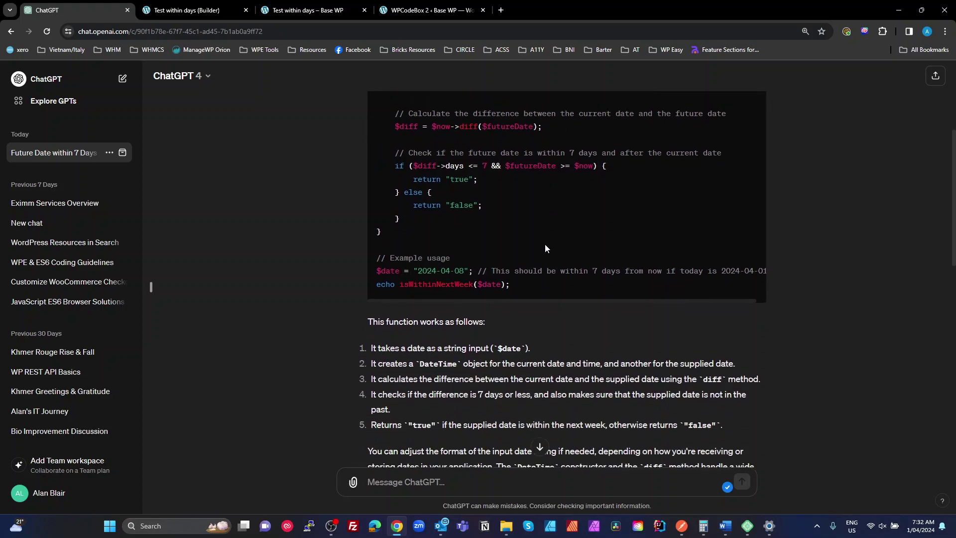
pyautogui.scroll(-5, 551, 233)
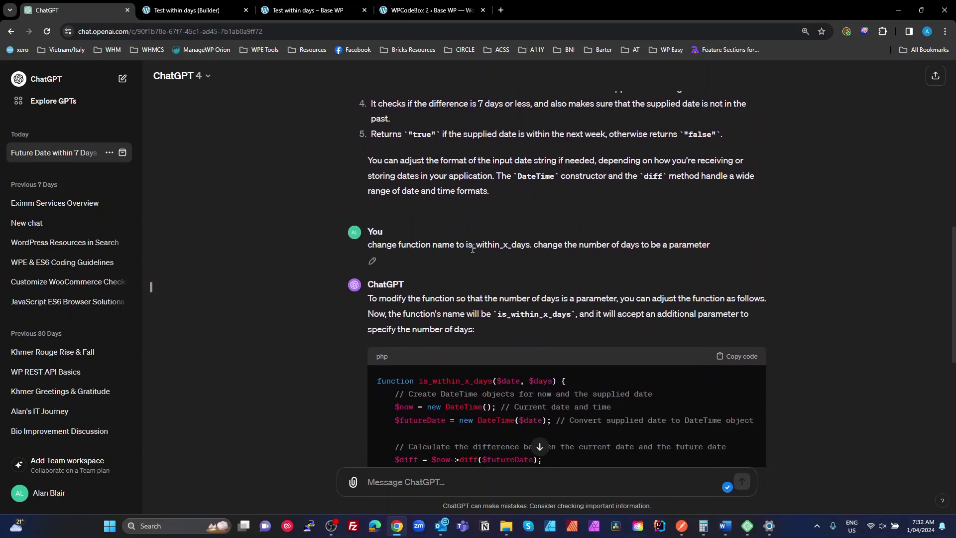
pyautogui.doubleClick(472, 246)
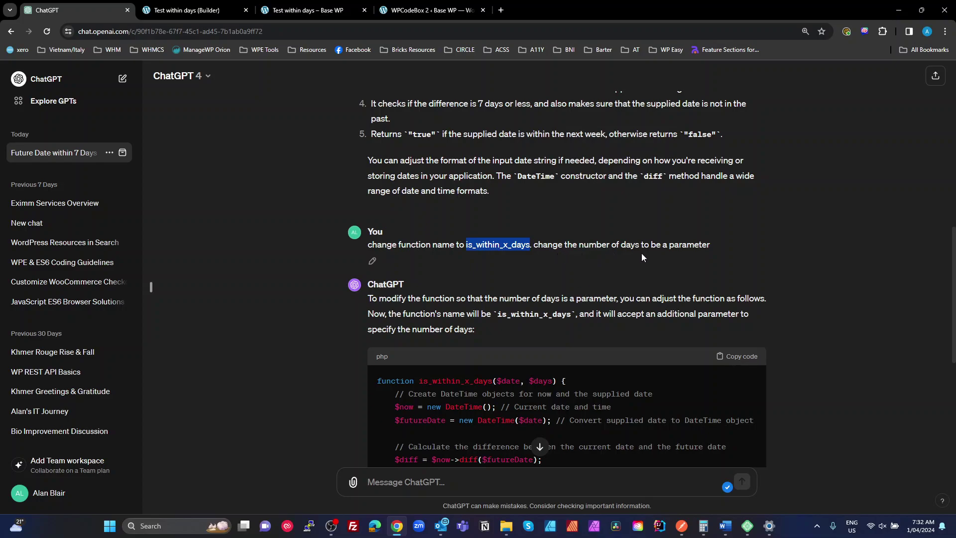
pyautogui.scroll(-5, 686, 244)
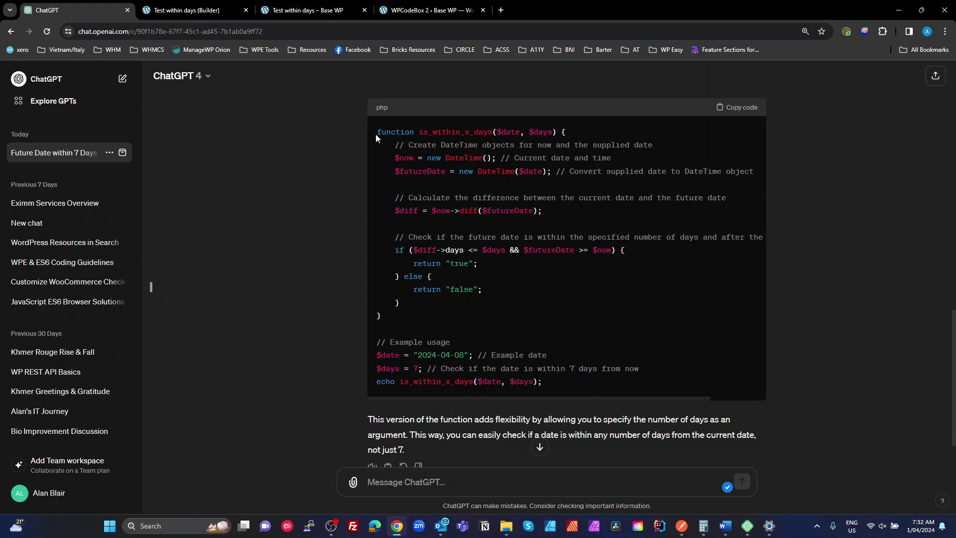
pyautogui.moveTo(371, 130); pyautogui.dragTo(442, 315)
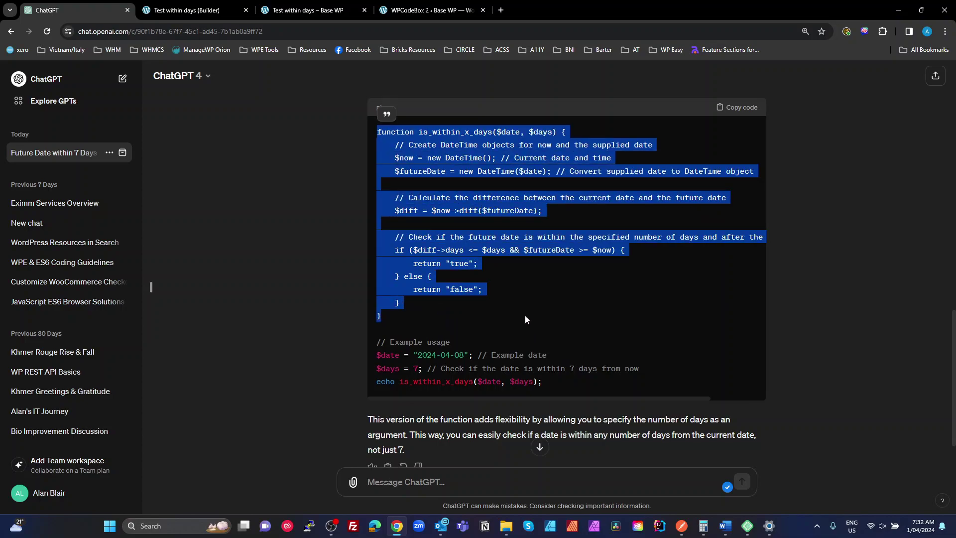
pyautogui.click(434, 10)
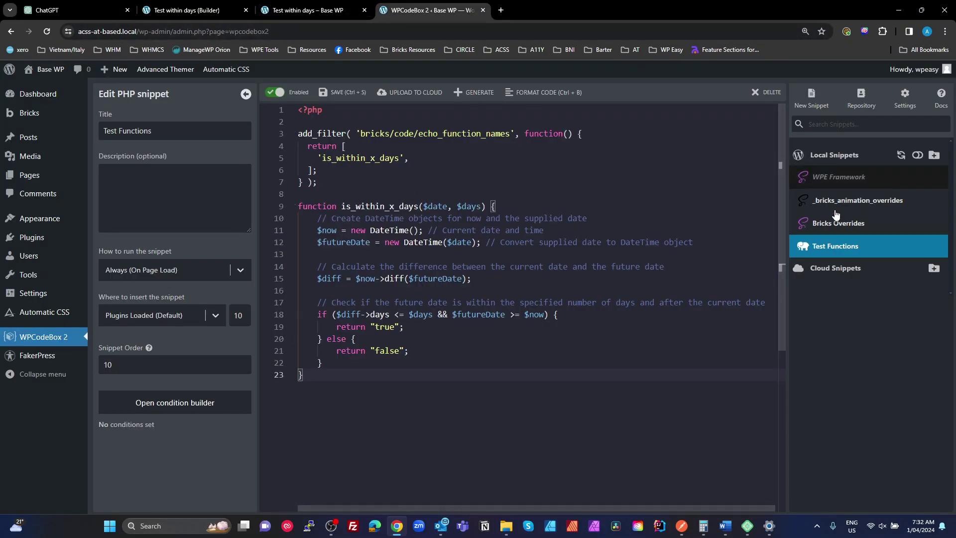
pyautogui.click(323, 366)
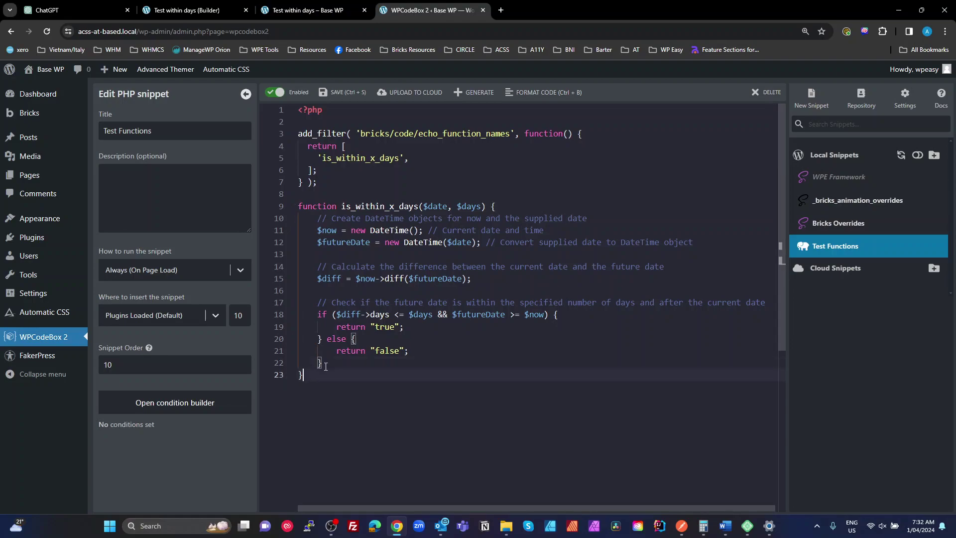
pyautogui.moveTo(326, 372); pyautogui.dragTo(291, 195)
pyautogui.click(511, 336)
pyautogui.moveTo(333, 194); pyautogui.dragTo(273, 137)
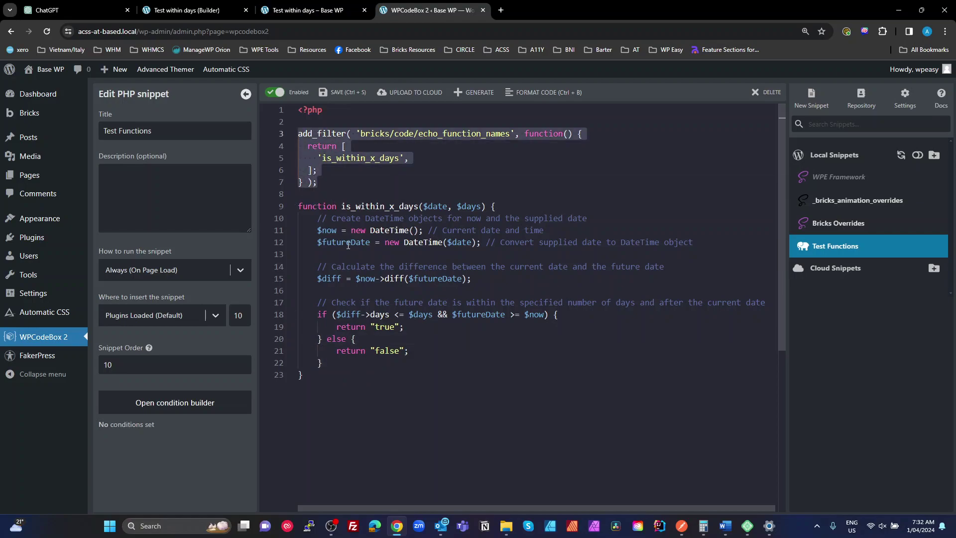
pyautogui.click(423, 170)
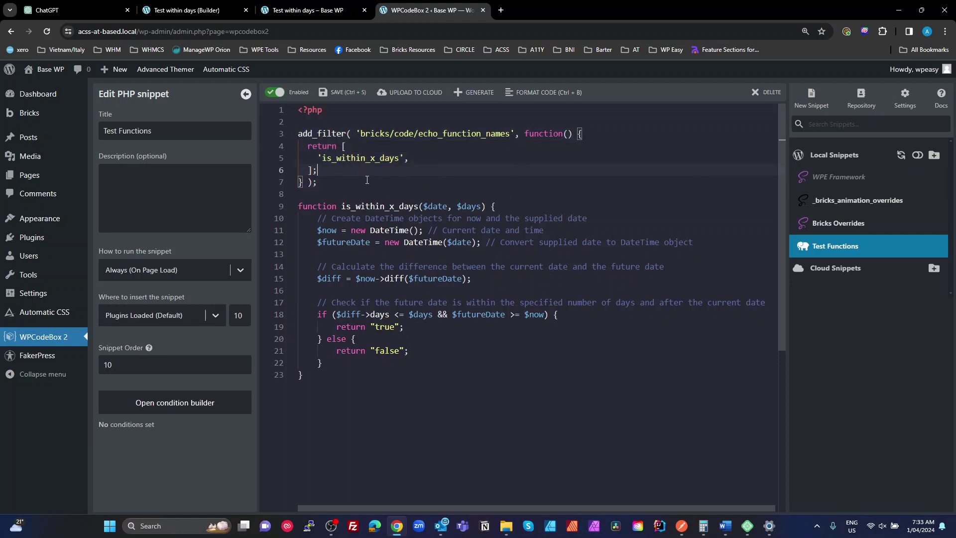
pyautogui.click(356, 159)
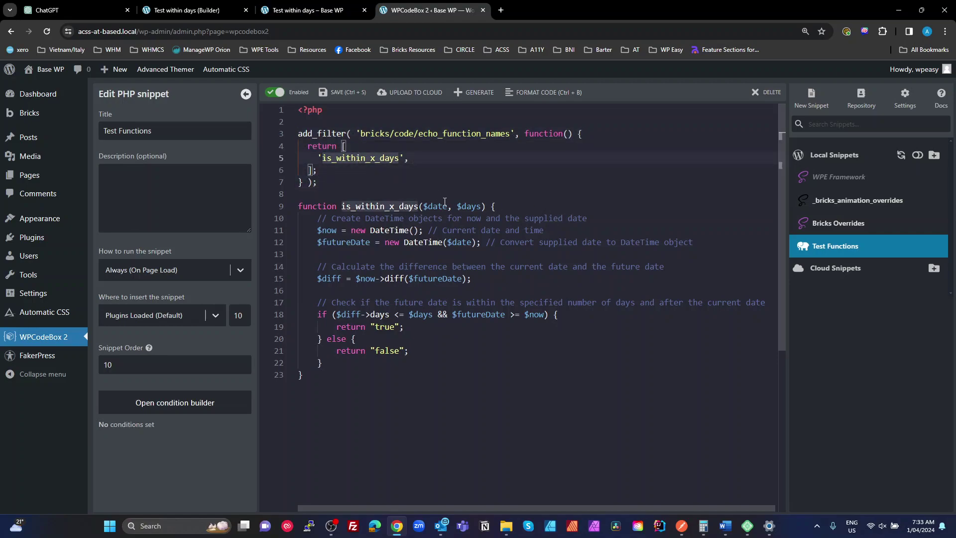
pyautogui.moveTo(321, 180); pyautogui.dragTo(289, 133)
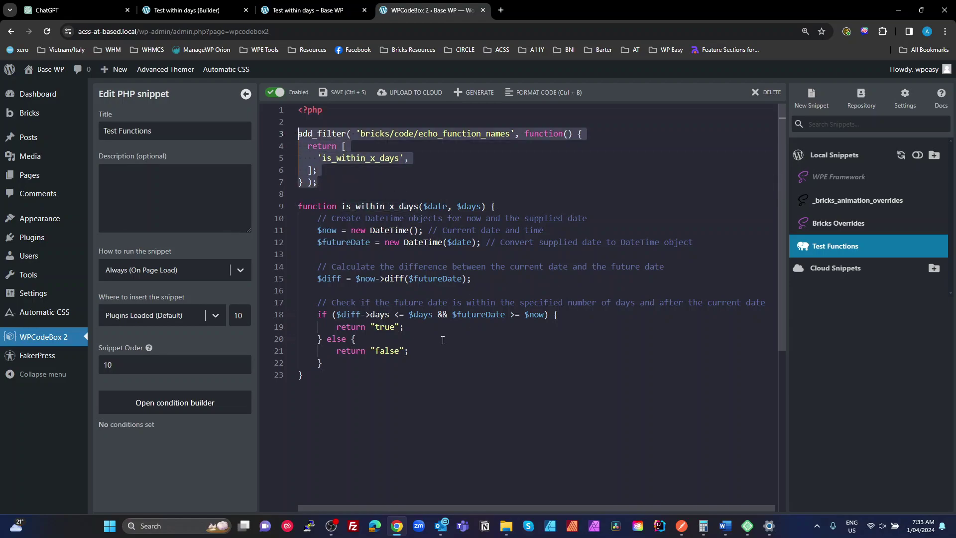
pyautogui.click(343, 173)
pyautogui.moveTo(319, 182); pyautogui.dragTo(287, 135)
pyautogui.click(348, 158)
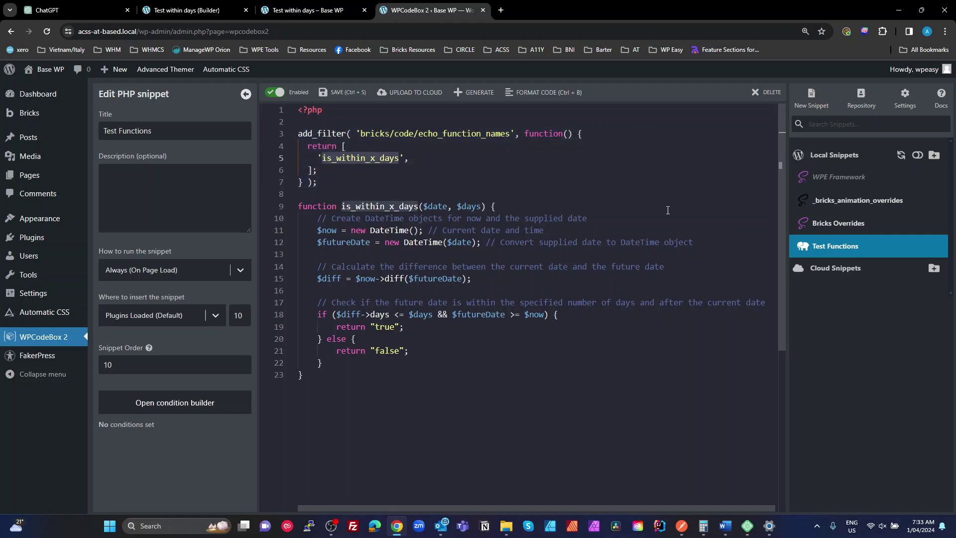
pyautogui.click(420, 206)
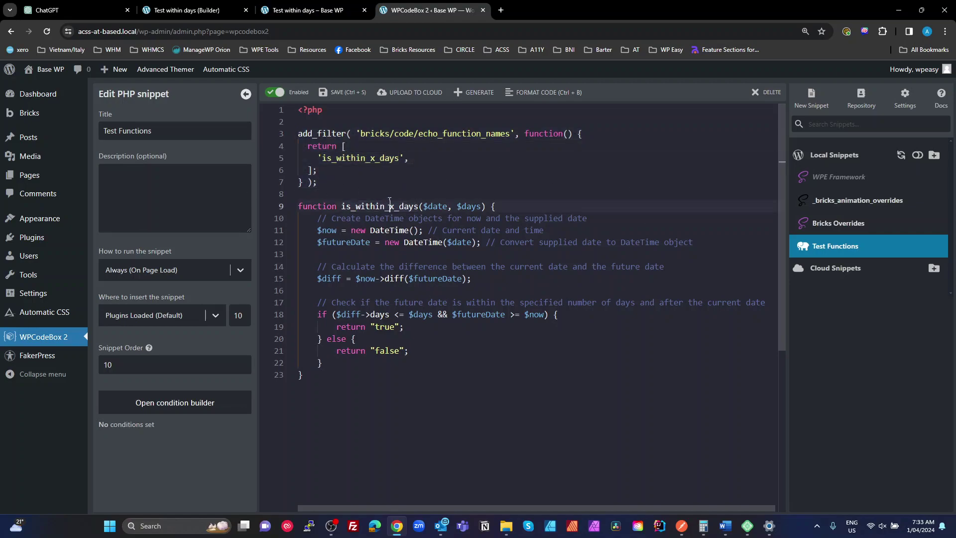
pyautogui.click(304, 375)
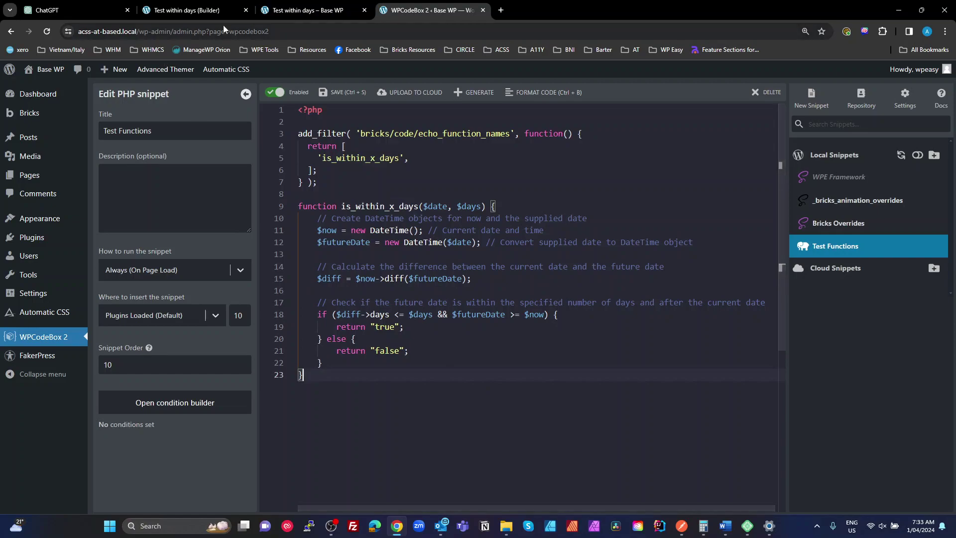
# - Return to the Test within days builder page and select the date in the attribute value
pyautogui.click(186, 11)
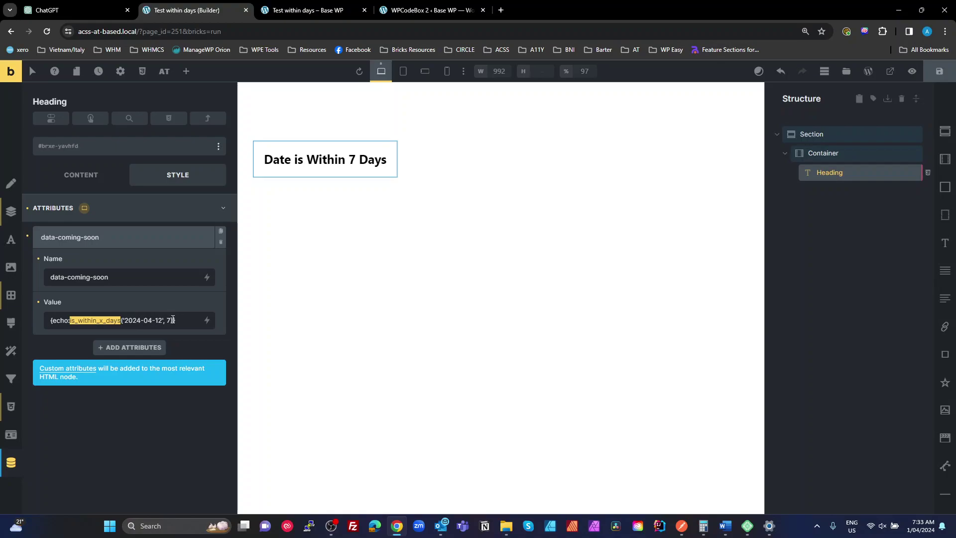
pyautogui.moveTo(164, 321); pyautogui.dragTo(125, 321)
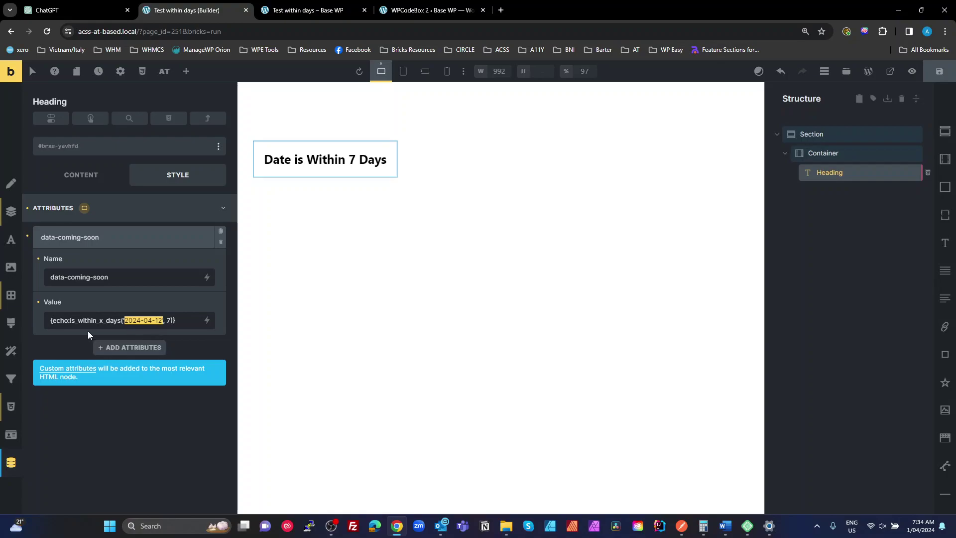
# - Walk through the is_within_x_days code ($date parameter, DateTime objects, false return), then return to the builder
pyautogui.click(303, 11)
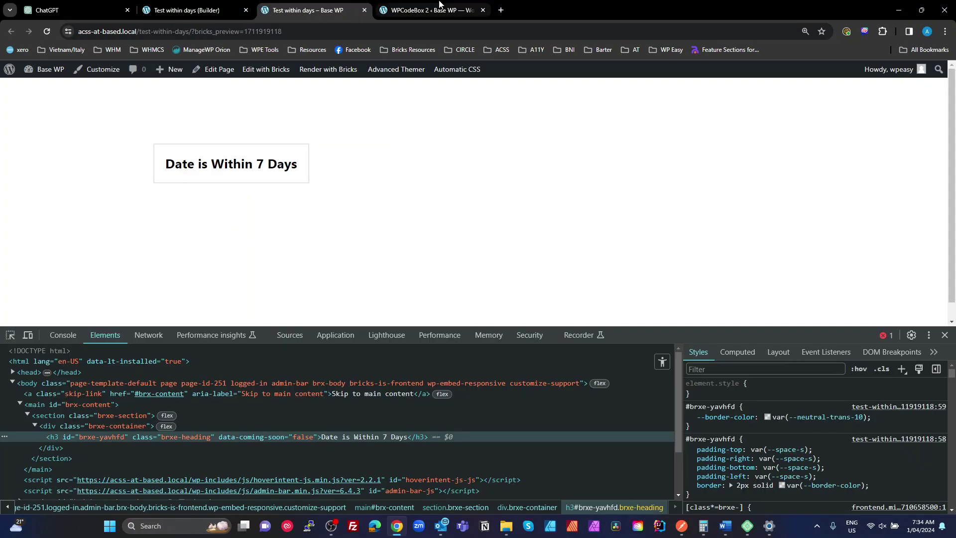
pyautogui.click(431, 11)
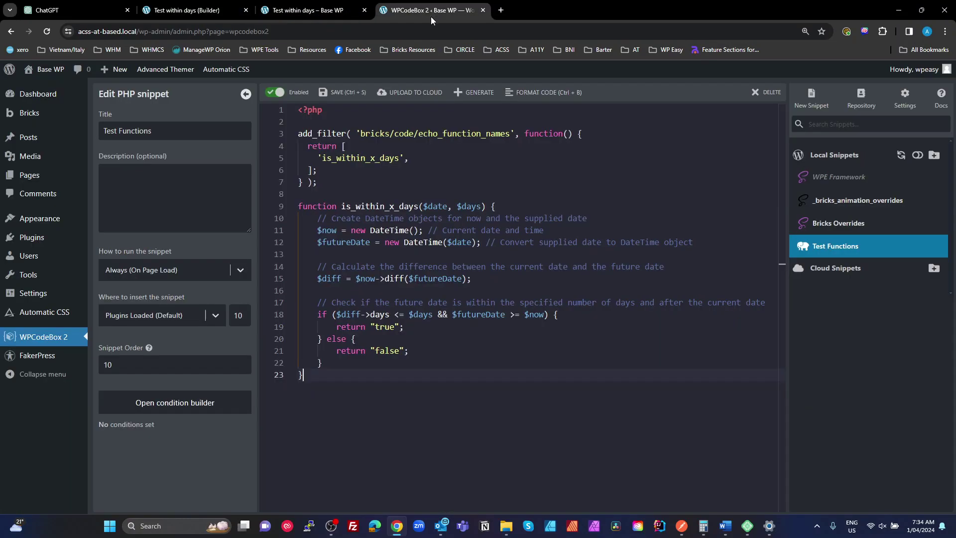
pyautogui.doubleClick(437, 206)
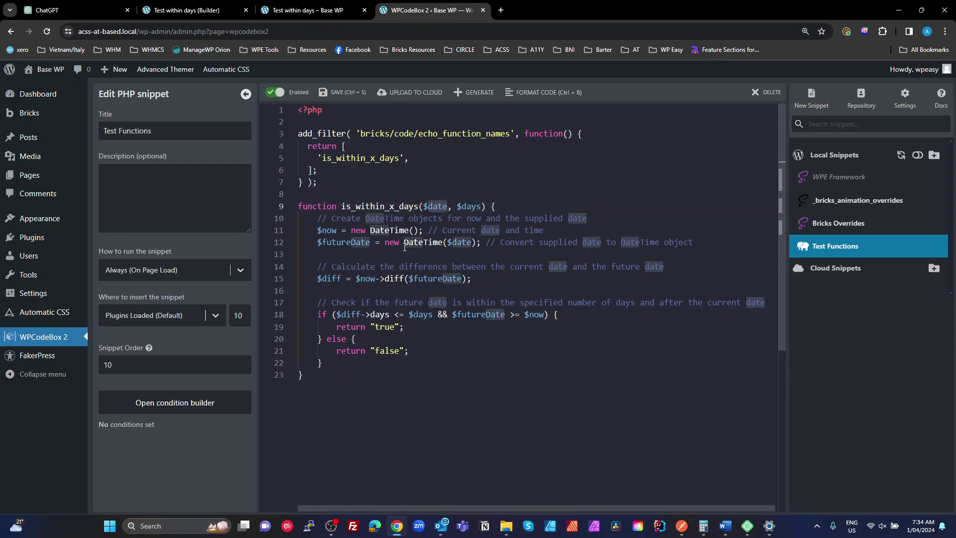
pyautogui.click(409, 230)
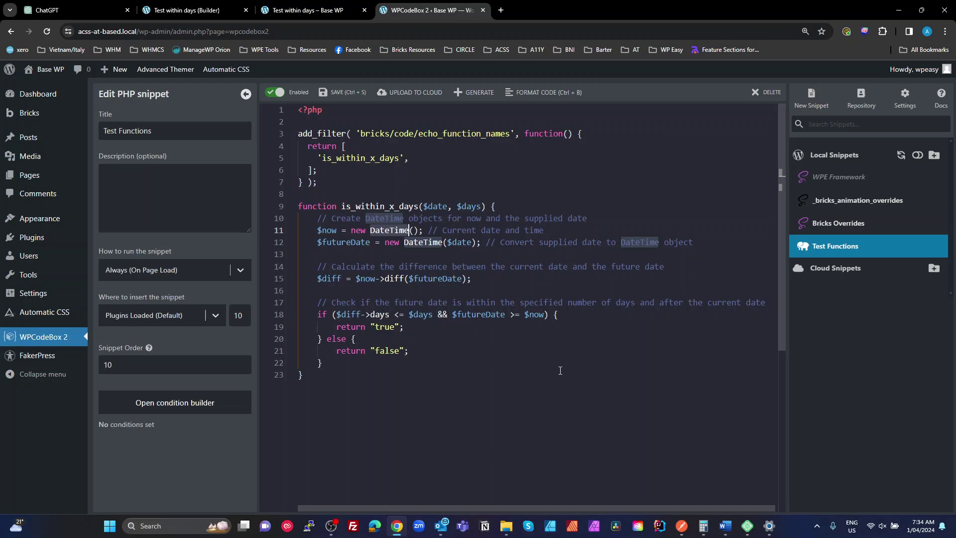
pyautogui.click(386, 351)
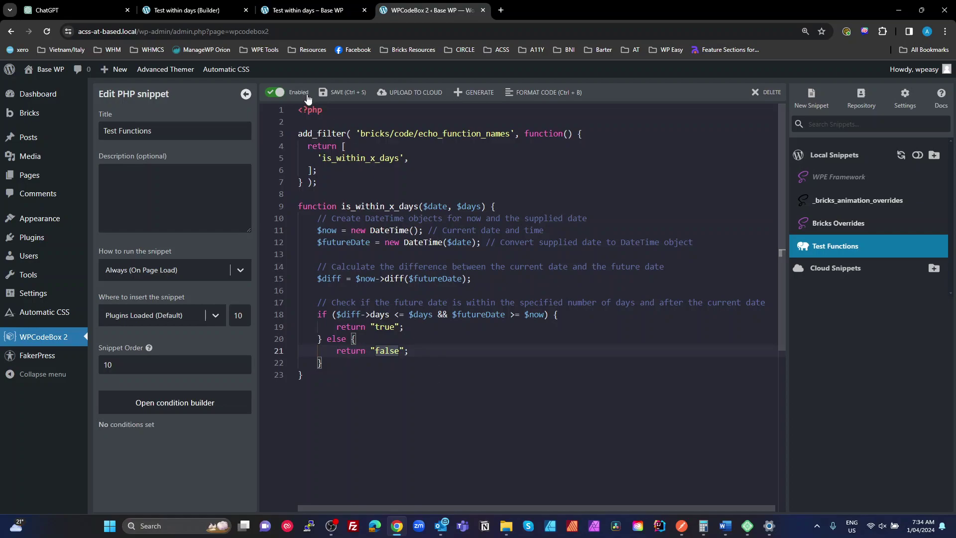
pyautogui.click(305, 10)
pyautogui.click(202, 10)
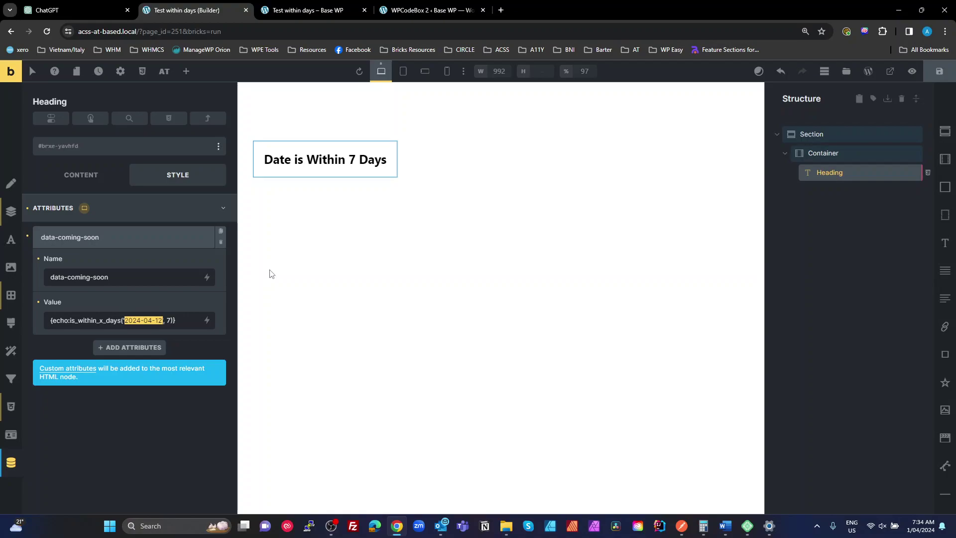
# - Select the Heading and add a Dynamic data render condition, found by searching 'dyn'
pyautogui.click(843, 307)
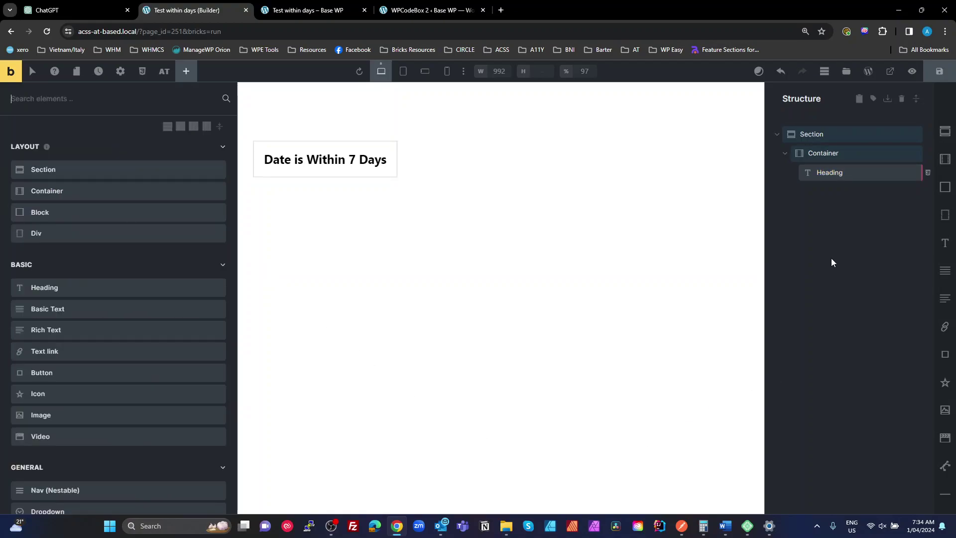
pyautogui.click(828, 174)
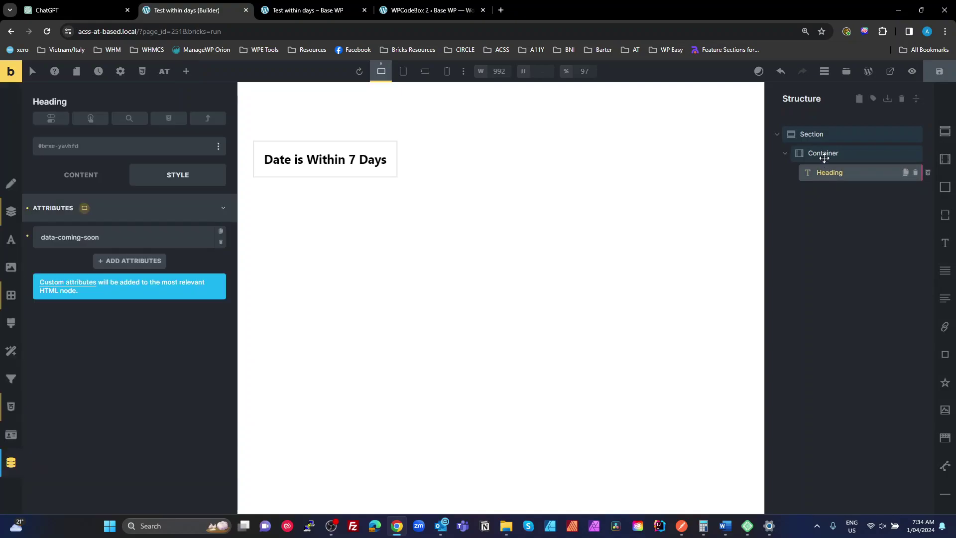
pyautogui.click(51, 119)
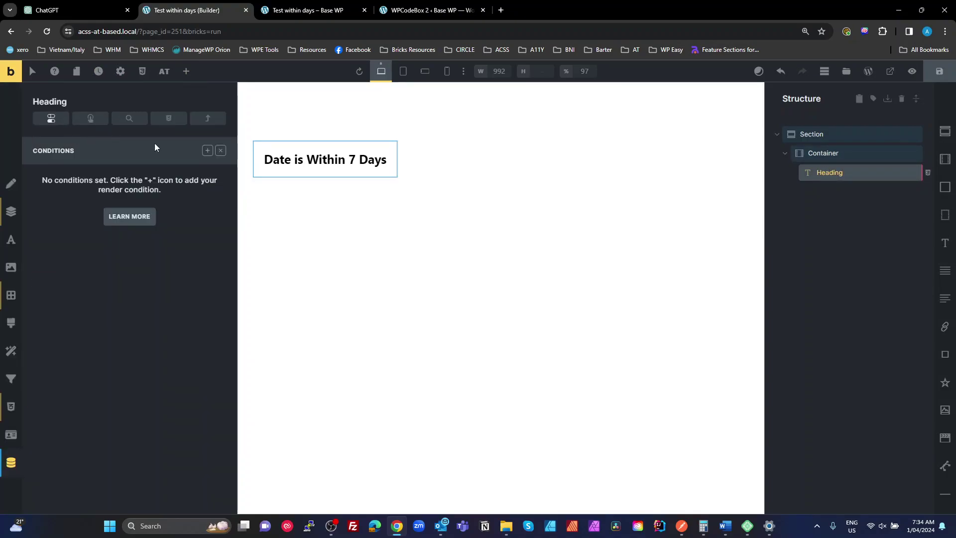
pyautogui.click(206, 155)
pyautogui.click(177, 198)
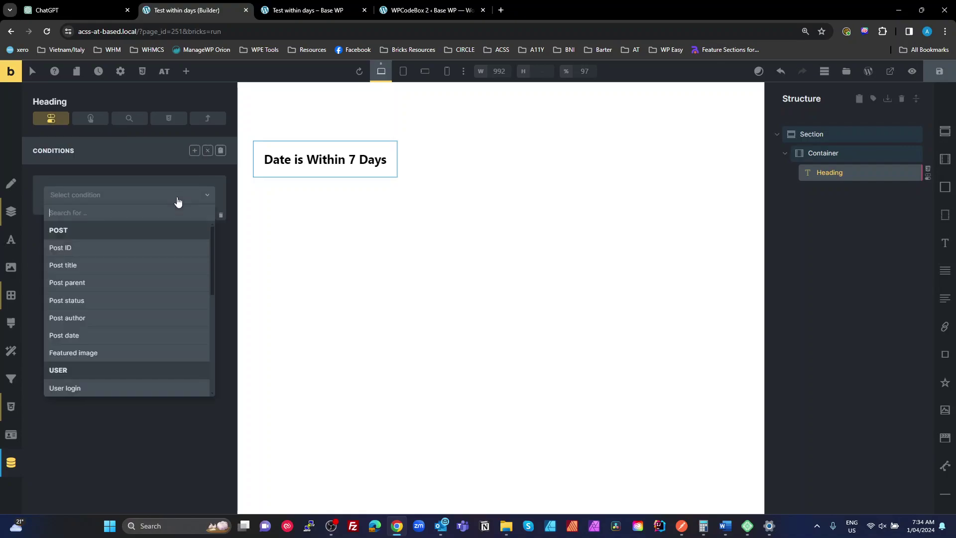
pyautogui.scroll(-2, 202, 333)
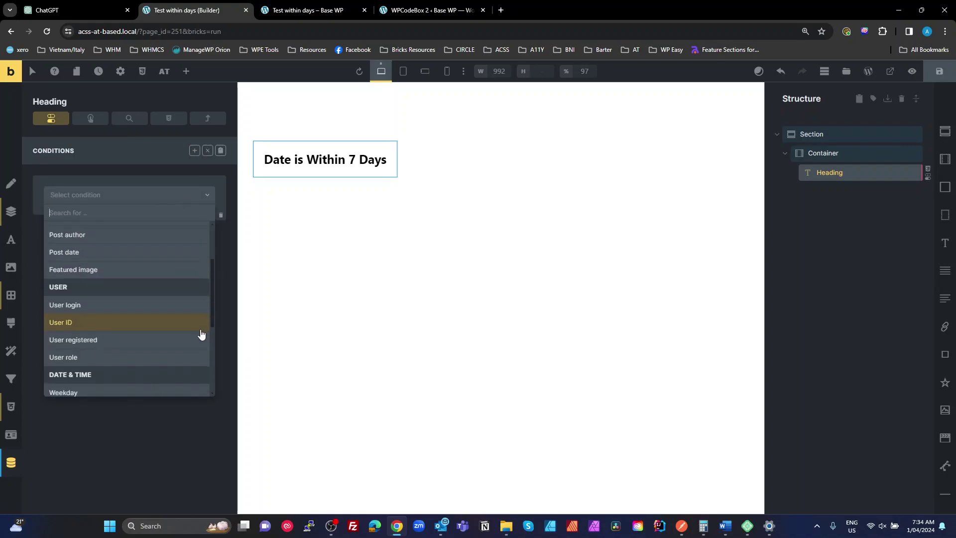
pyautogui.scroll(-1, 183, 347)
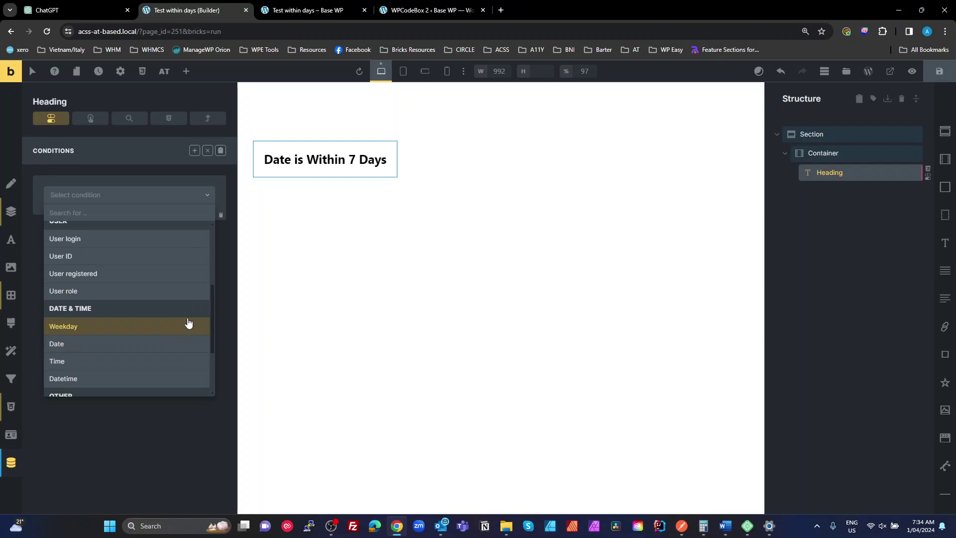
pyautogui.write('dyn')
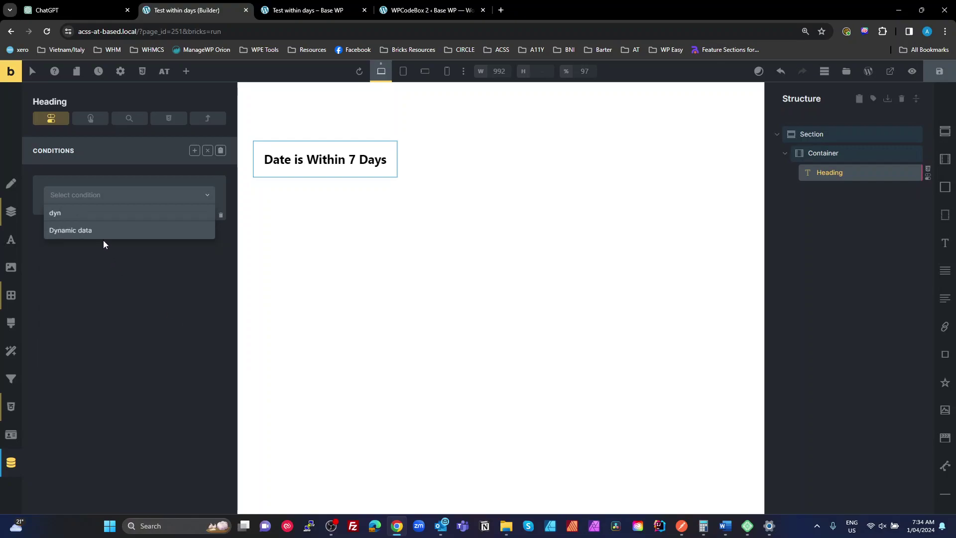
pyautogui.click(103, 234)
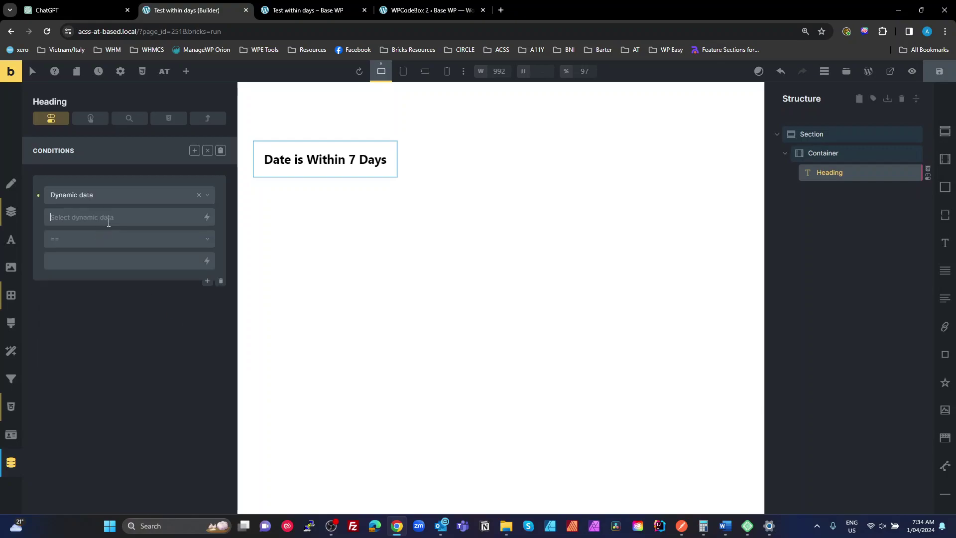